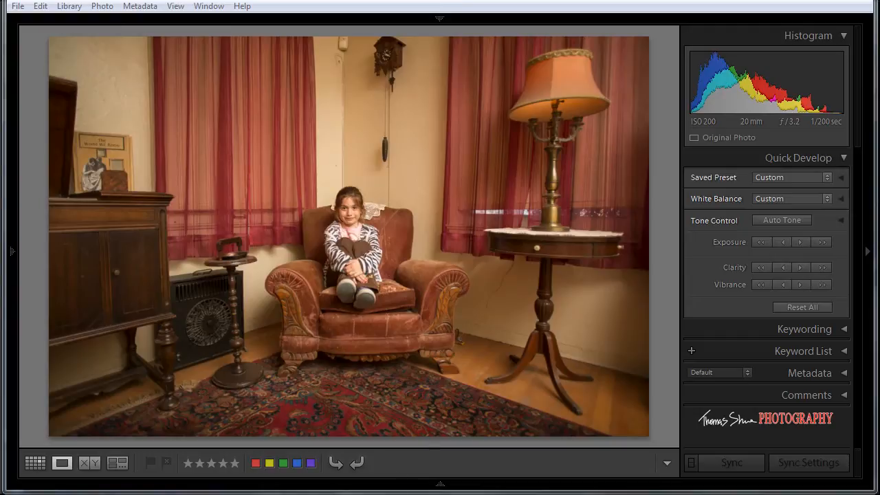
Switch to Photoshop and duplicate the Background layer of 071C3449-Edit.psd
key("alt+Tab")
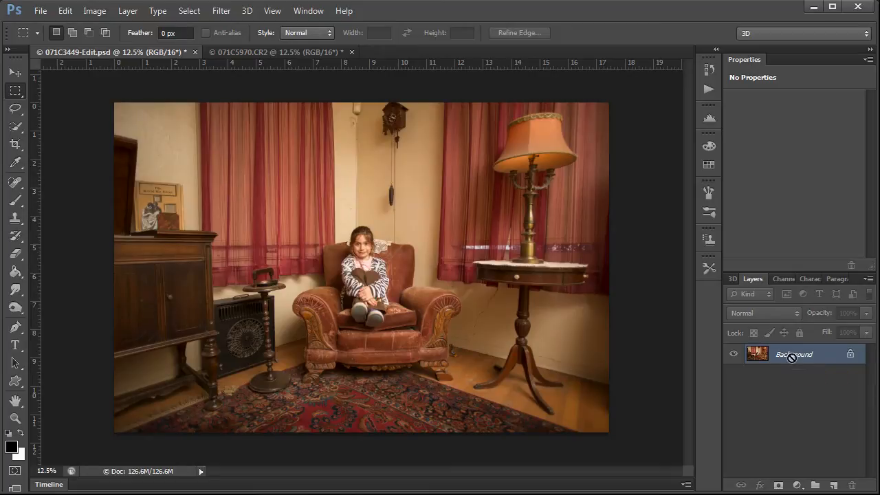
key("ctrl+j")
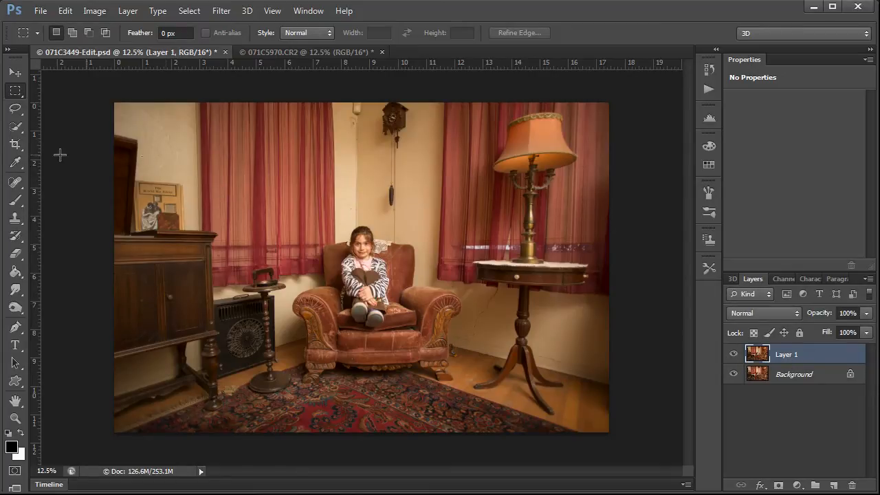
Select a full-height rectangle about 5 in wide around the lamp and table, reaching the photo's right edge, with the Rectangular Marquee
right_click(22, 90)
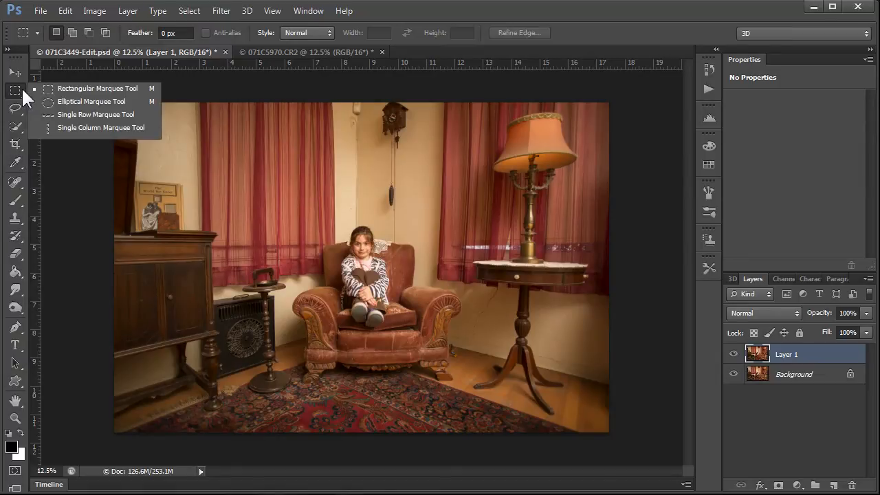
left_click(68, 89)
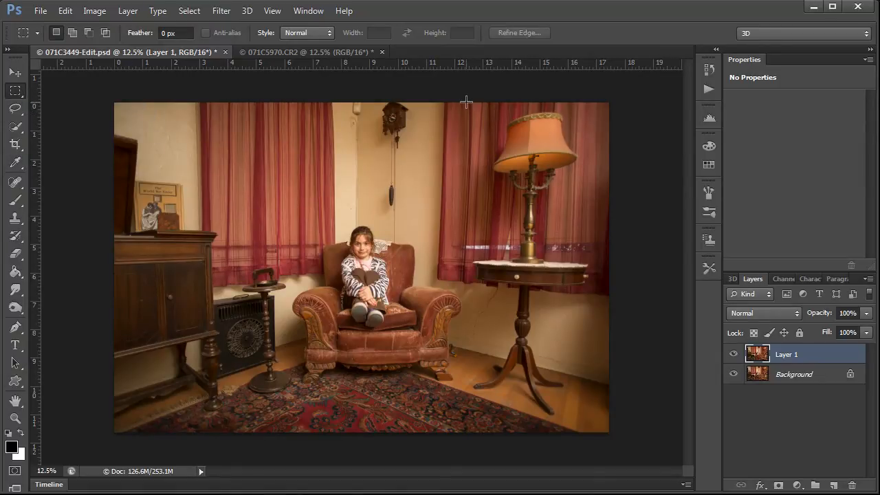
left_click_drag(466, 103, 646, 481)
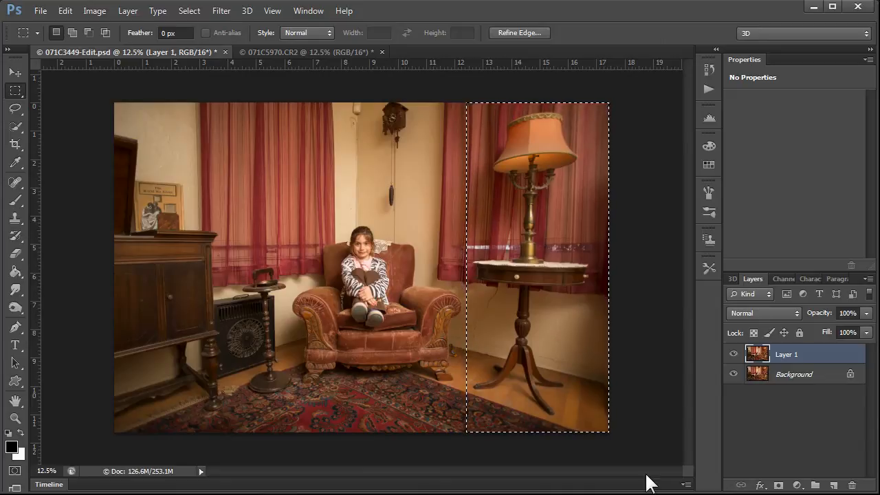
Narrow the selected lamp area to about 84% width from its right edge at full height using Free Transform, and deselect
key("ctrl+t")
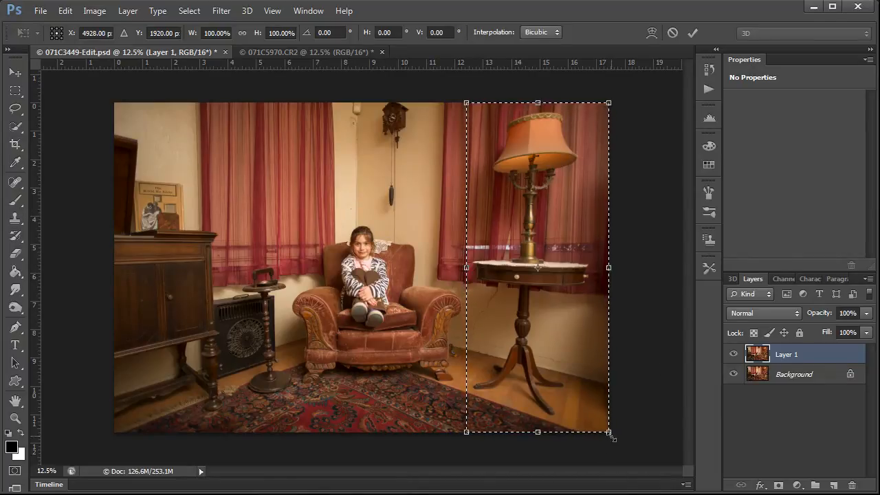
left_click_drag(611, 434, 548, 362)
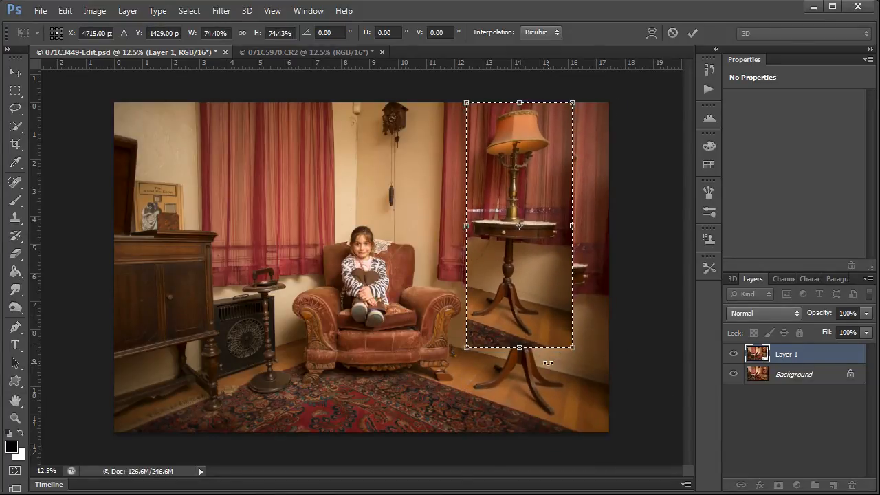
key("ctrl+z")
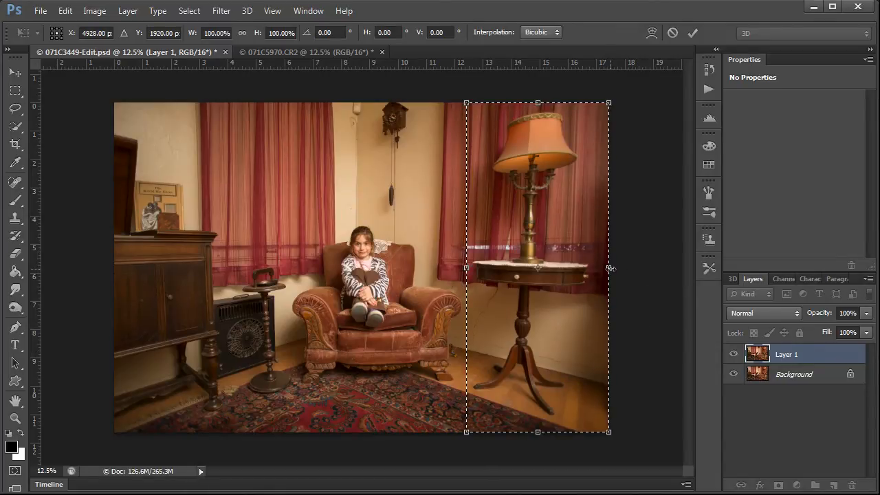
left_click_drag(609, 268, 587, 272)
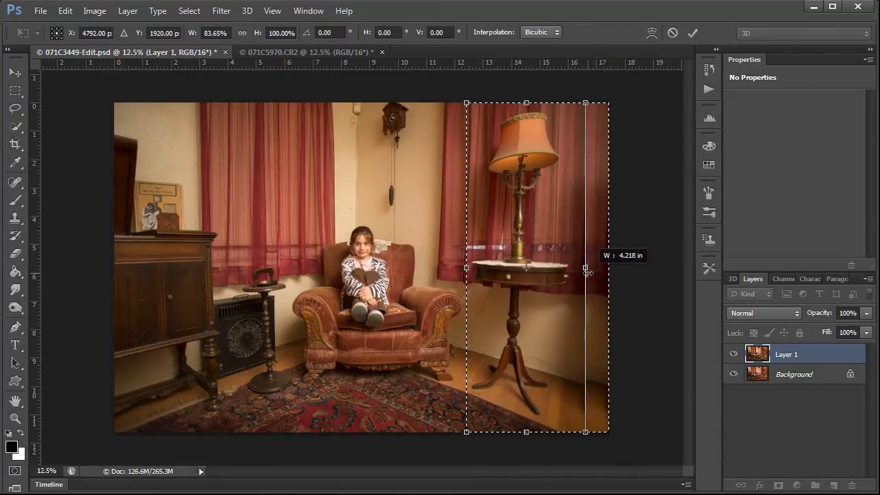
left_click_drag(587, 272, 588, 272)
key("Return")
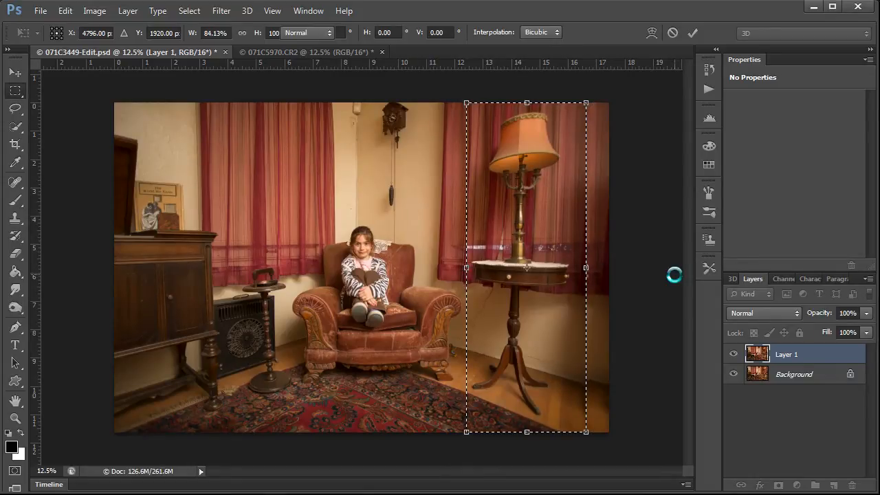
key("ctrl+d")
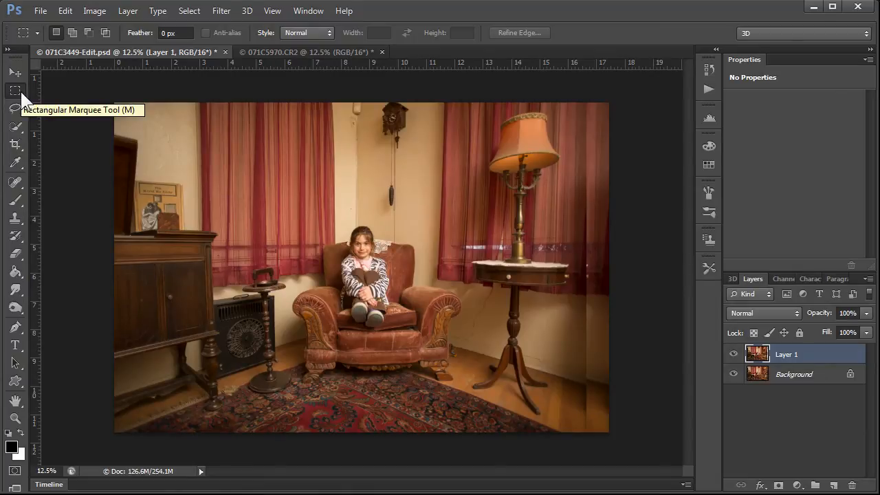
Try to enlarge the whole photo layer to about 104.5% from its upper-left corner to fill the canvas, and deselect
key("ctrl+a")
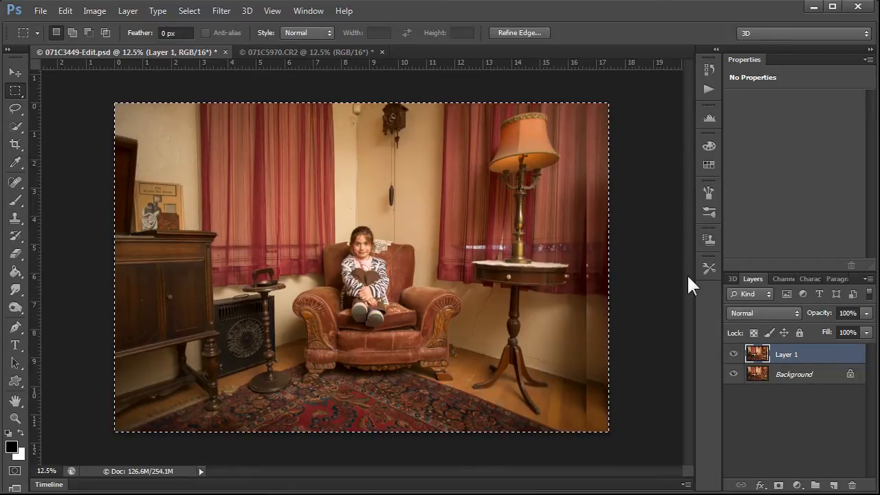
key("ctrl+t")
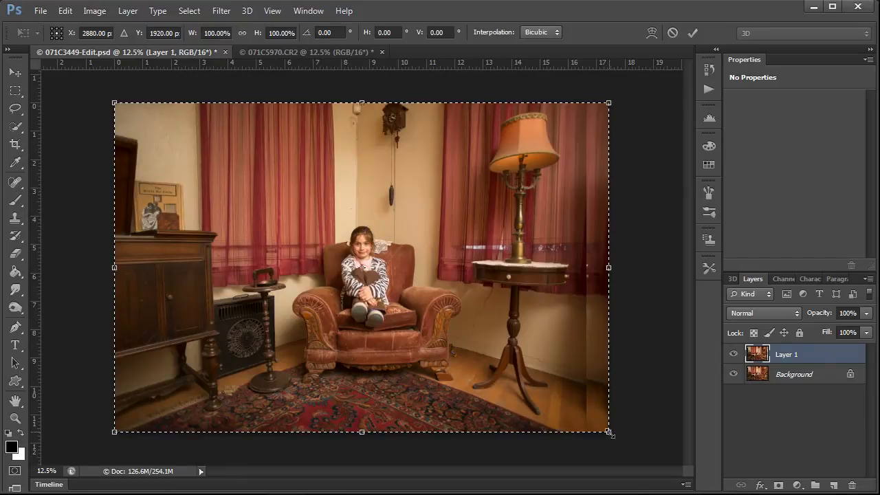
left_click_drag(608, 431, 627, 450)
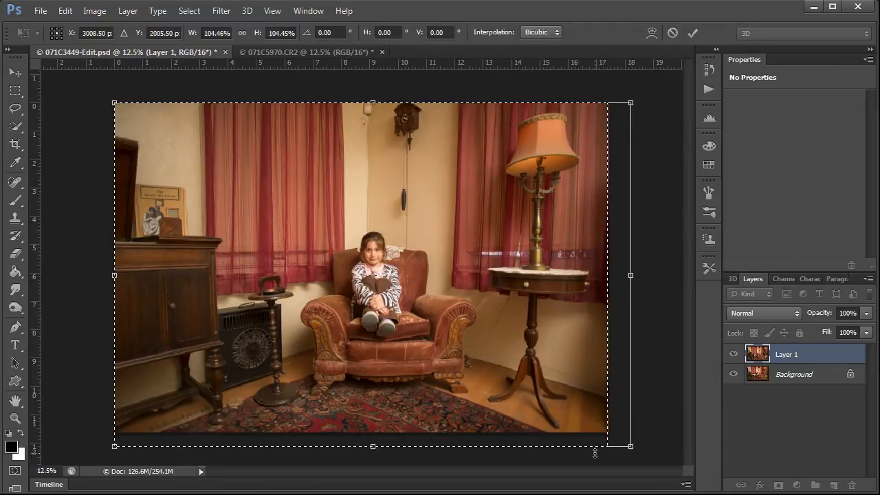
key("Return")
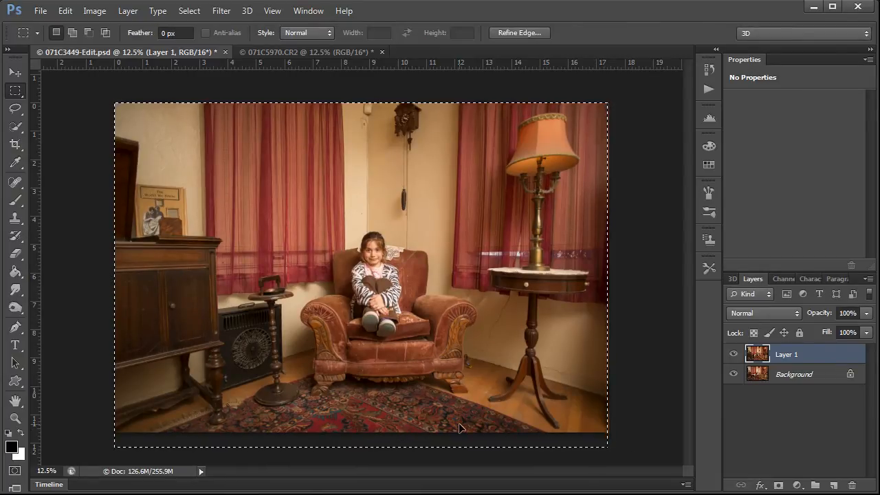
key("ctrl+d")
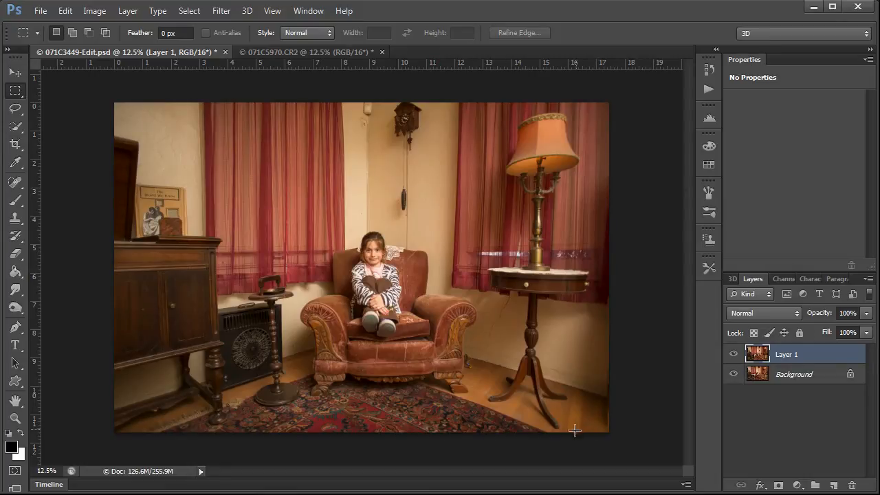
Scale the entire photo layer to about 105.16% from its upper-left corner so it covers the canvas, deselect, and save the file
key("ctrl+a")
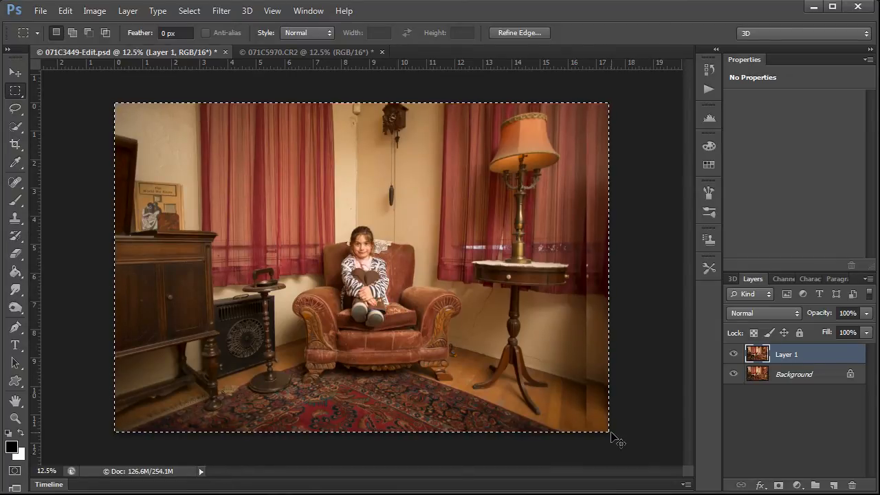
key("ctrl+t")
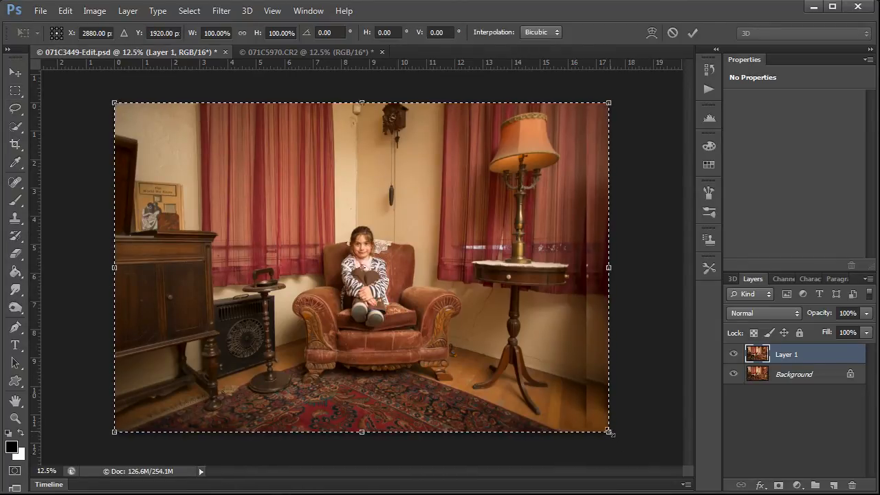
left_click_drag(608, 432, 633, 450)
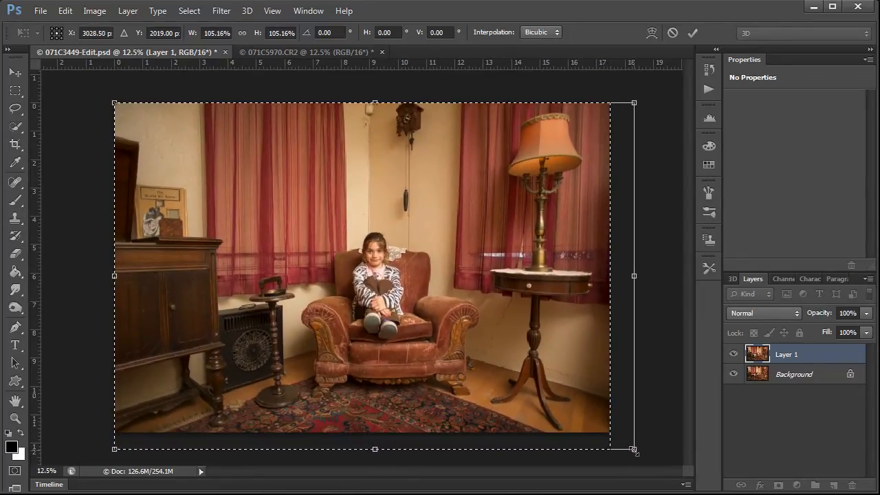
key("Return")
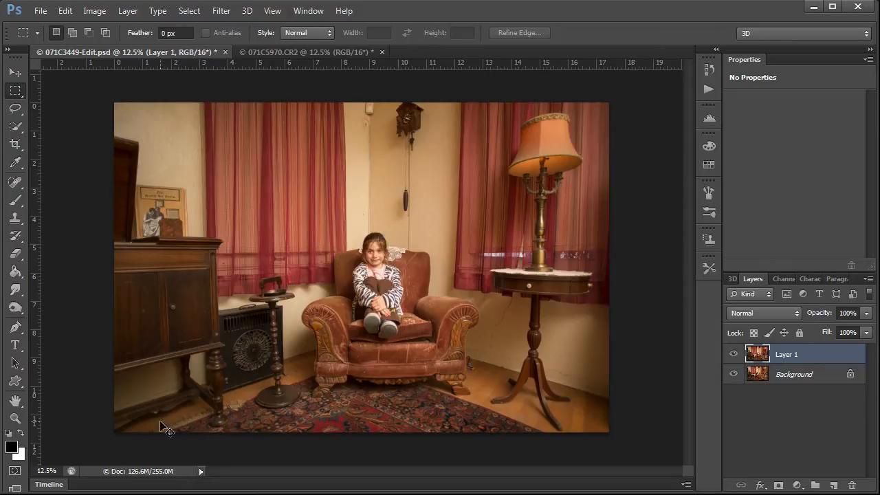
key("ctrl+s")
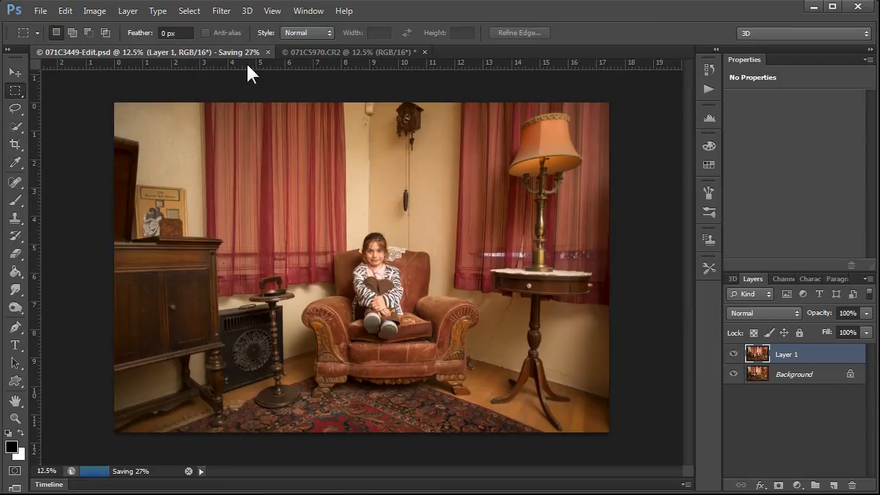
Switch to the 071C5970.CR2 document and duplicate its Background layer
left_click(333, 54)
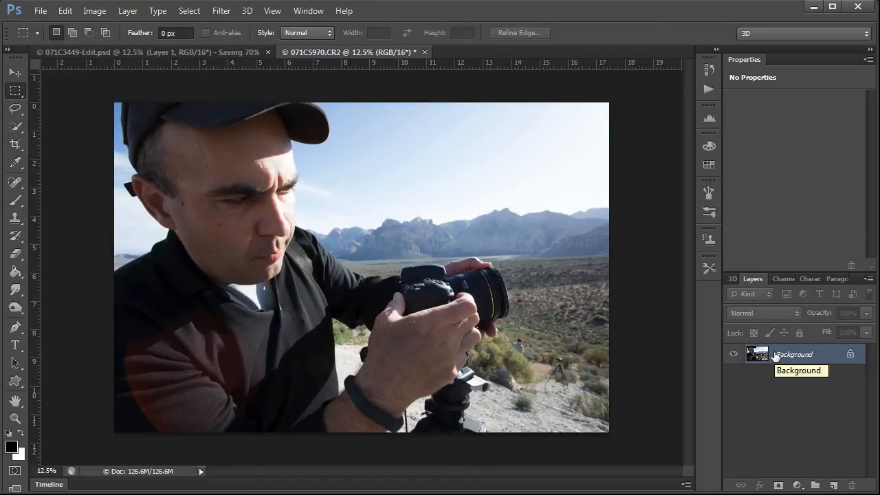
key("ctrl+j")
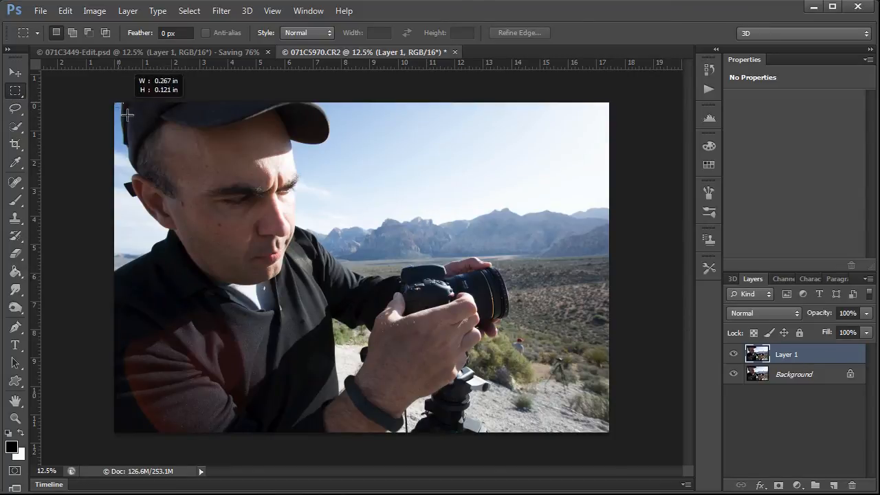
Select the full-height strip about 3 in wide along the photo's left edge, compress its width inward from that edge, and deselect
left_click_drag(127, 115, 201, 444)
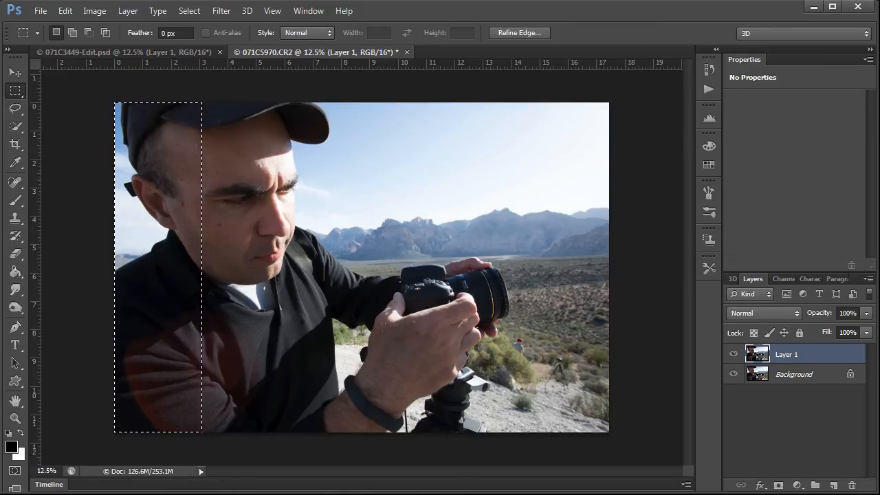
key("ctrl+t")
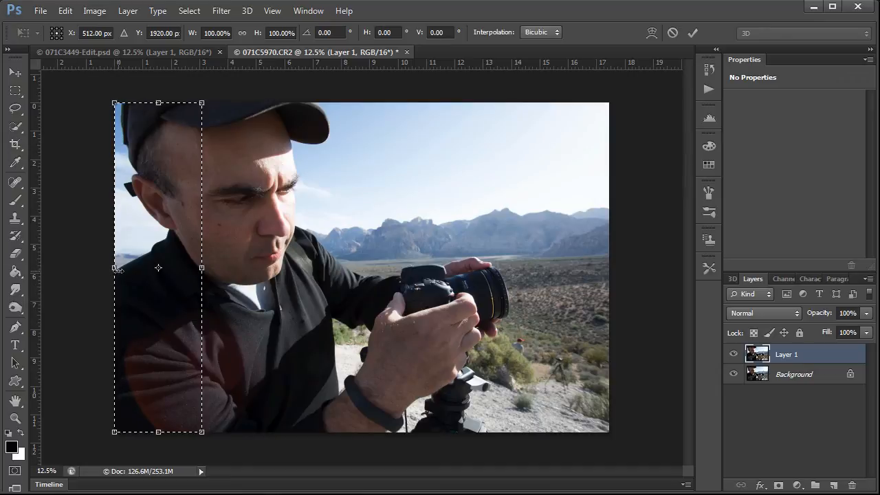
left_click_drag(117, 269, 137, 274)
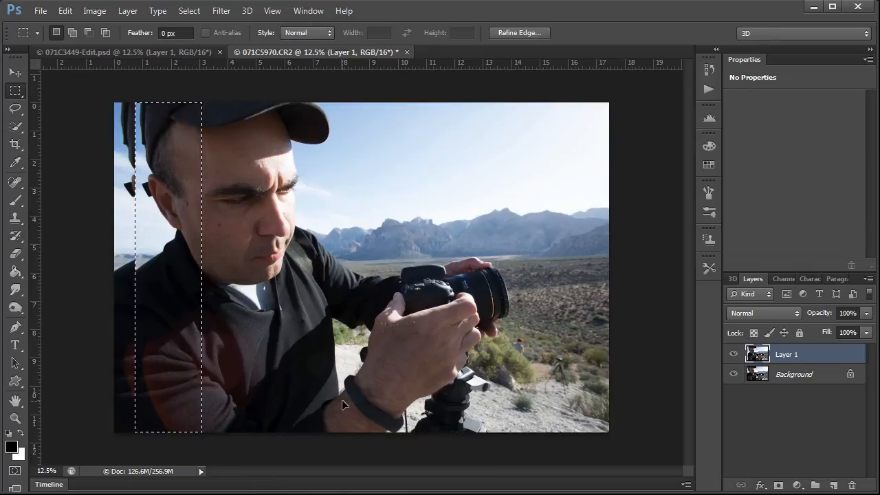
key("ctrl+d")
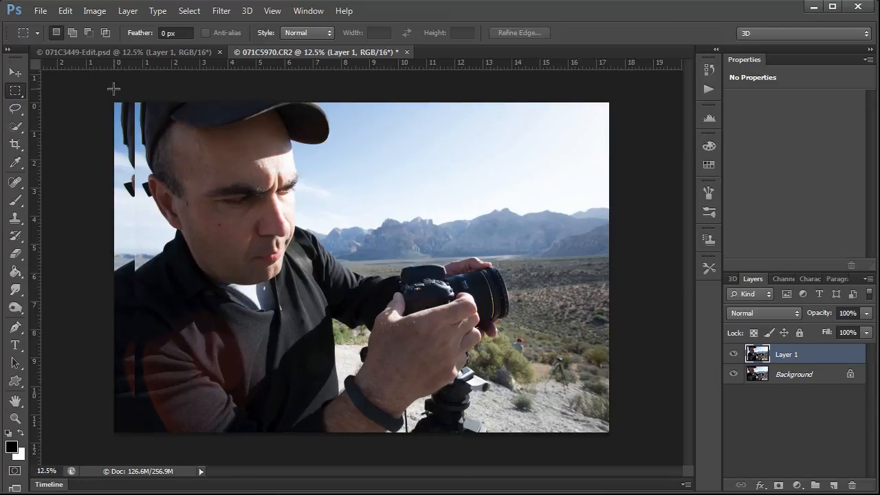
Select the whole photo layer, scale it to about 104.55% from its upper-right corner to cover the leftover strip, and deselect
left_click_drag(112, 92, 825, 484)
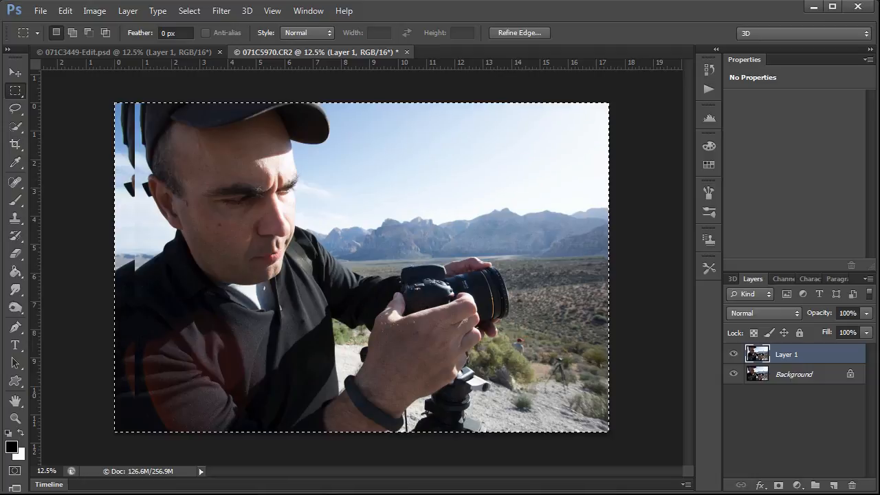
key("ctrl+t")
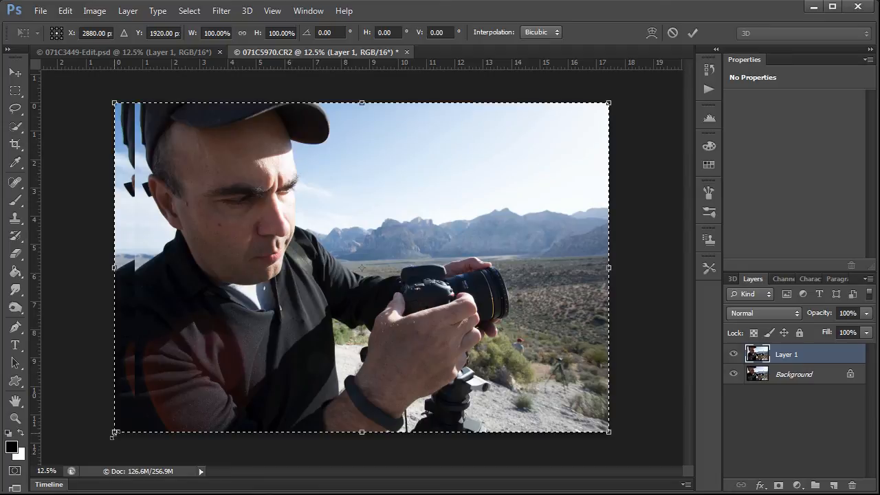
left_click_drag(114, 433, 95, 452)
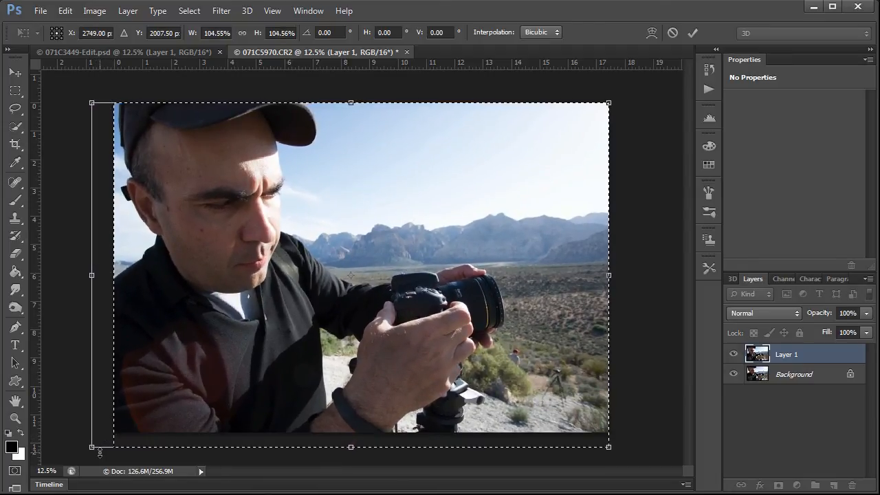
key("Return")
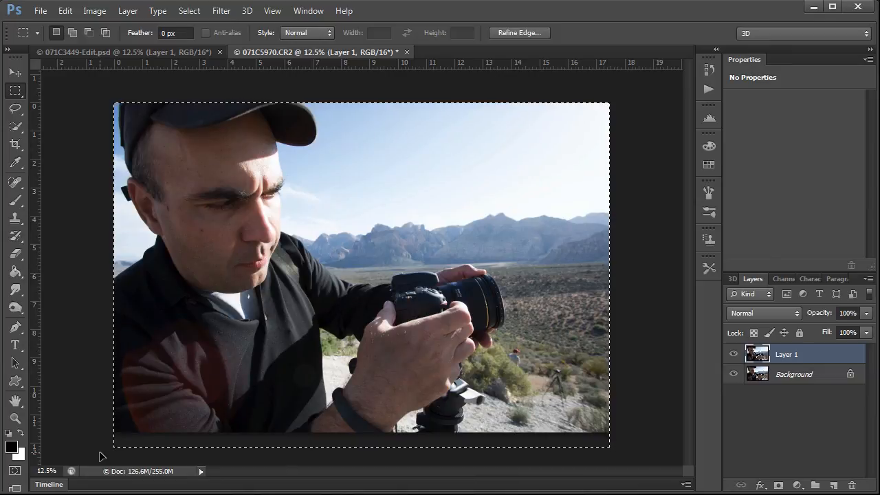
key("ctrl+d")
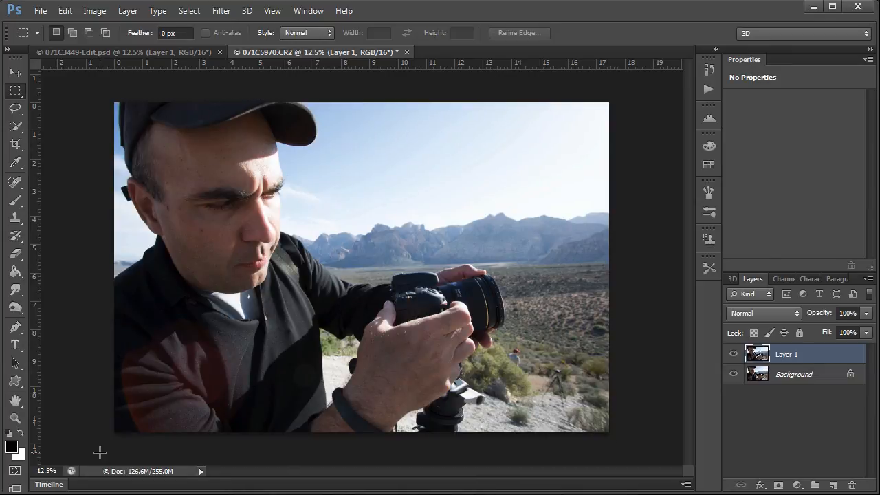
Toggle the duplicate layer's visibility to compare the corrected photo with the original
left_click(733, 354)
left_click(733, 354)
left_click(733, 354)
left_click(734, 354)
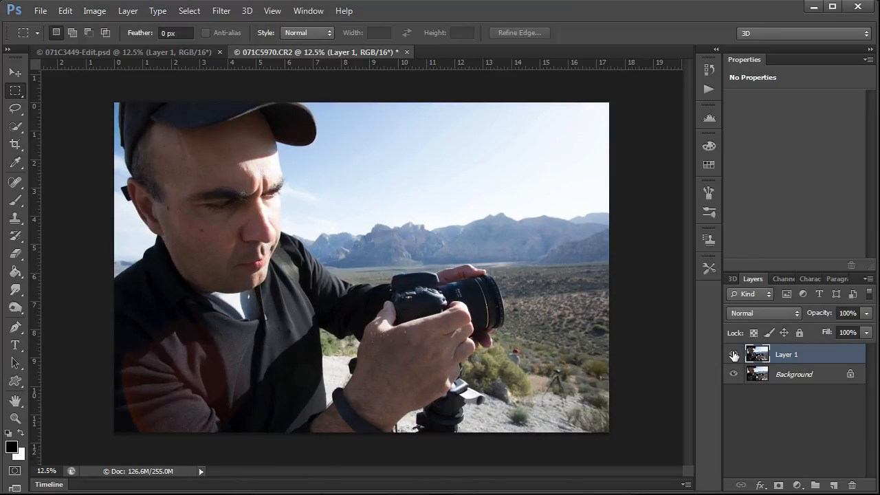